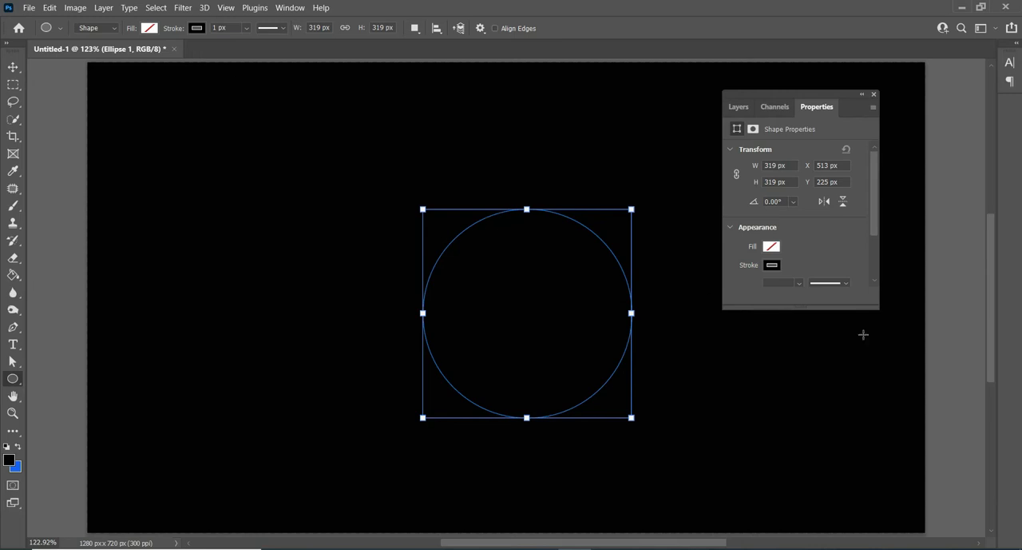
# Step: Give the circle an orange fill with no stroke and move it to the centre of the canvas
pyautogui.click(773, 265)
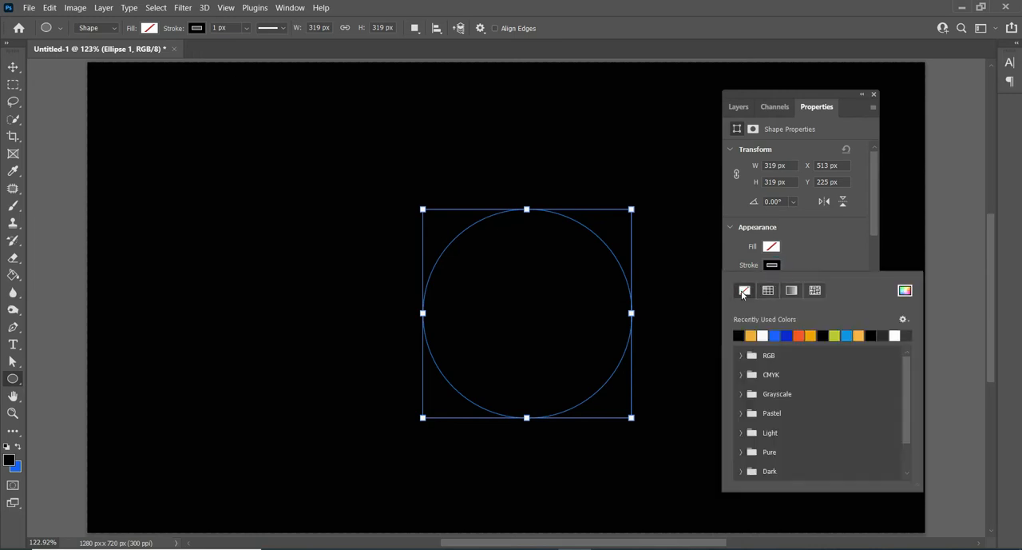
pyautogui.click(745, 289)
pyautogui.click(773, 247)
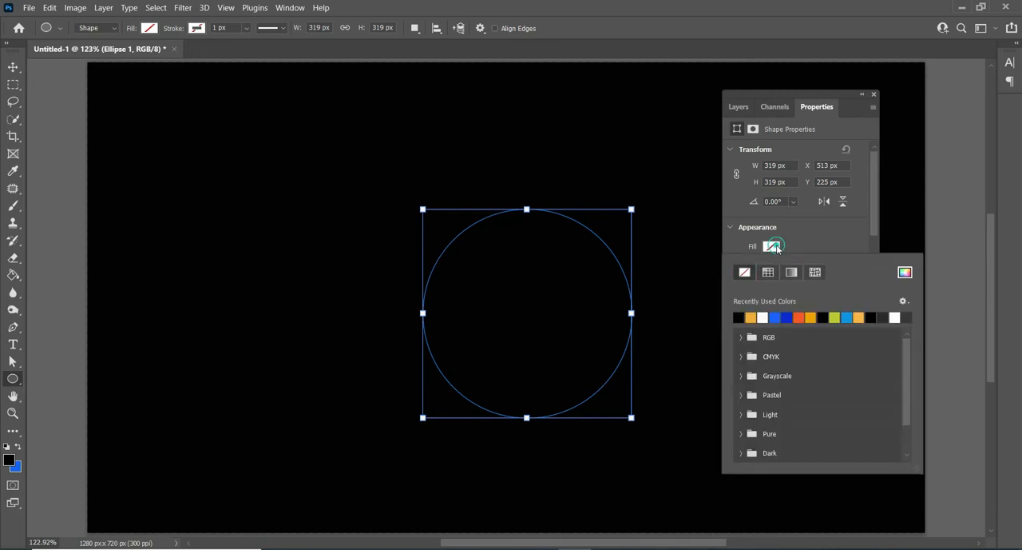
pyautogui.click(811, 315)
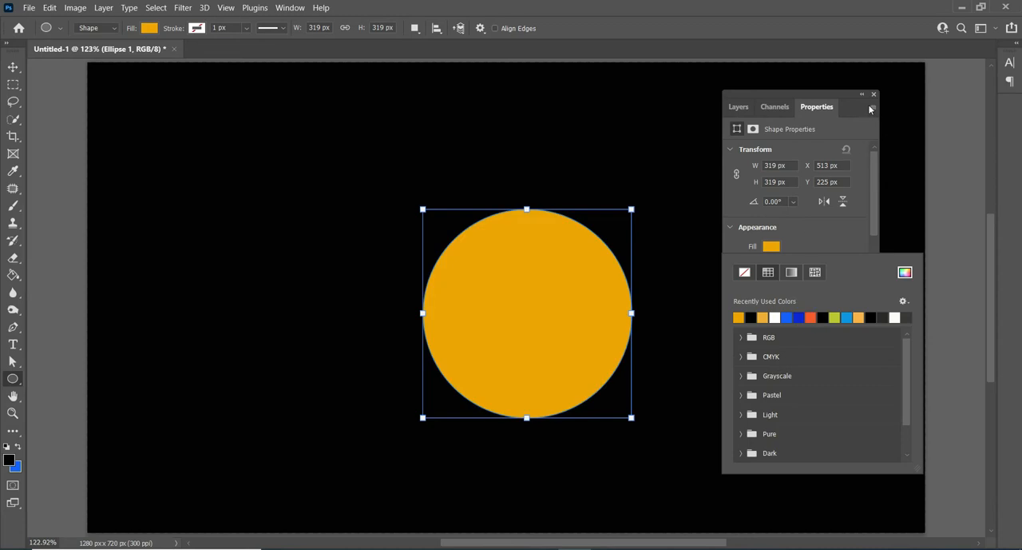
pyautogui.click(874, 94)
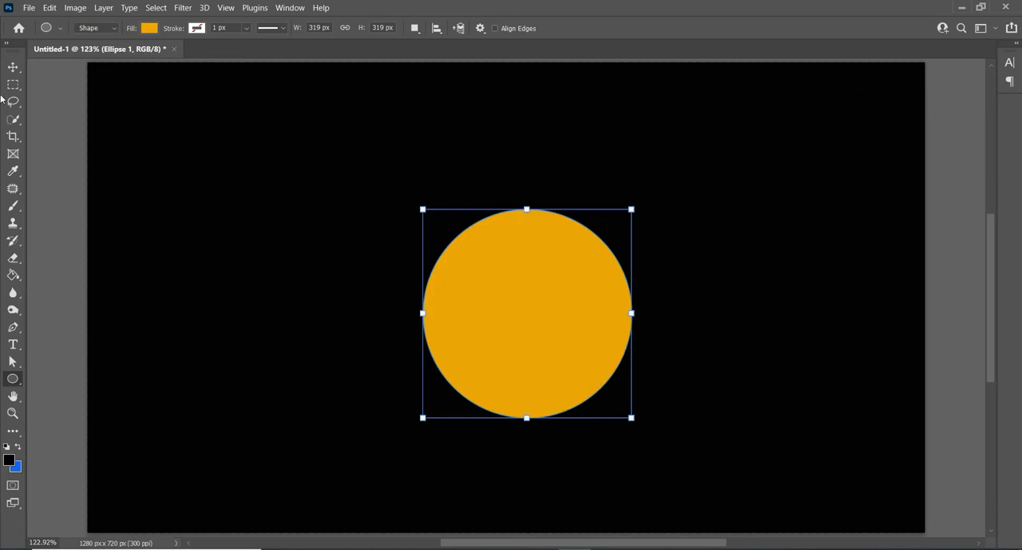
pyautogui.click(13, 68)
pyautogui.moveTo(575, 358); pyautogui.dragTo(558, 323)
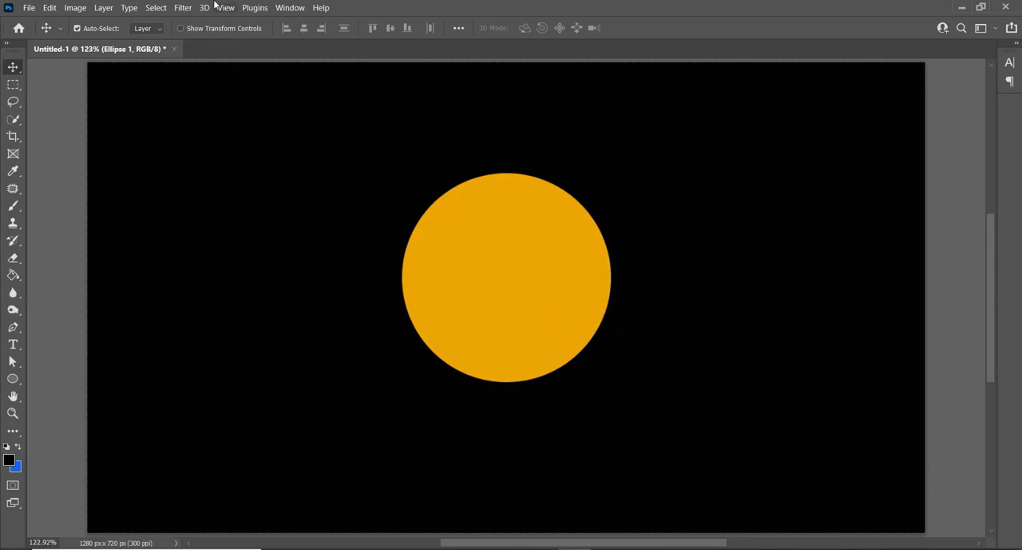
# Step: Duplicate the Ellipse 1 layer and rename the copy "hole"
pyautogui.click(289, 8)
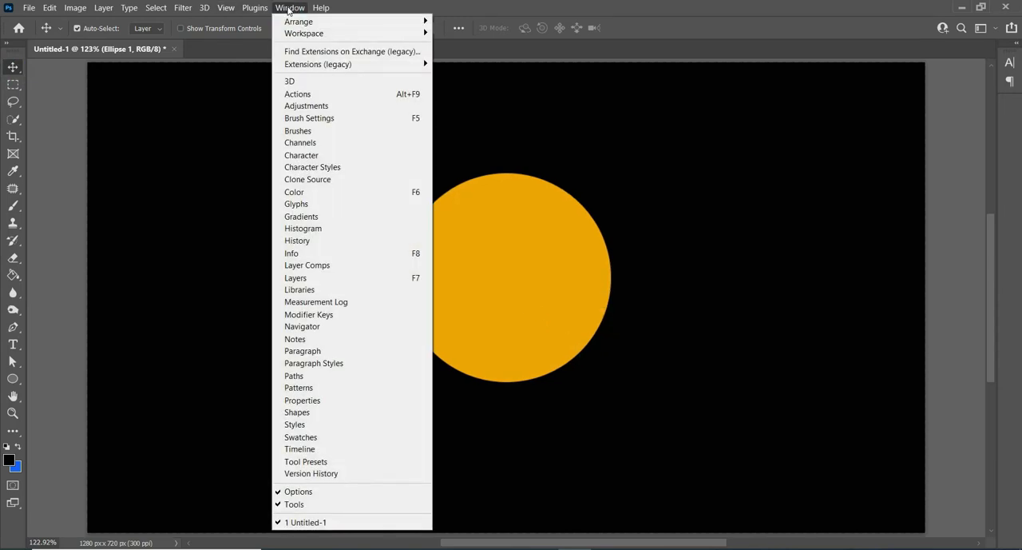
pyautogui.click(319, 282)
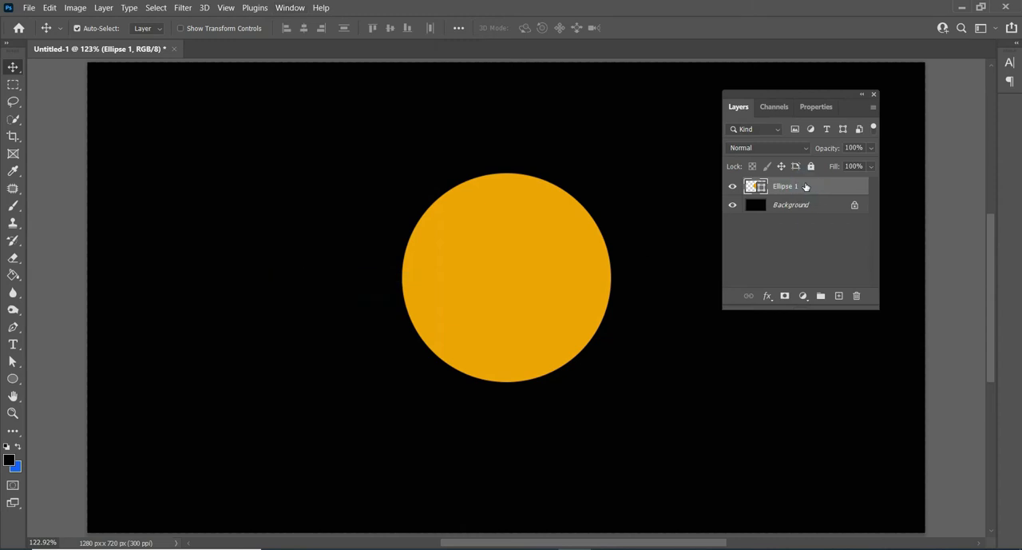
pyautogui.hotkey('ctrl', 'j')
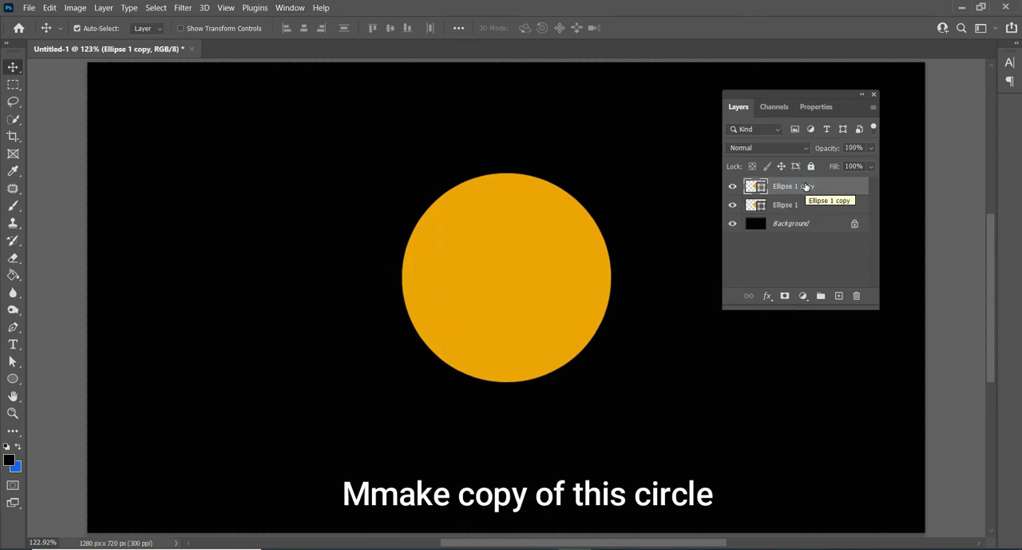
pyautogui.doubleClick(803, 186)
pyautogui.write('hole')
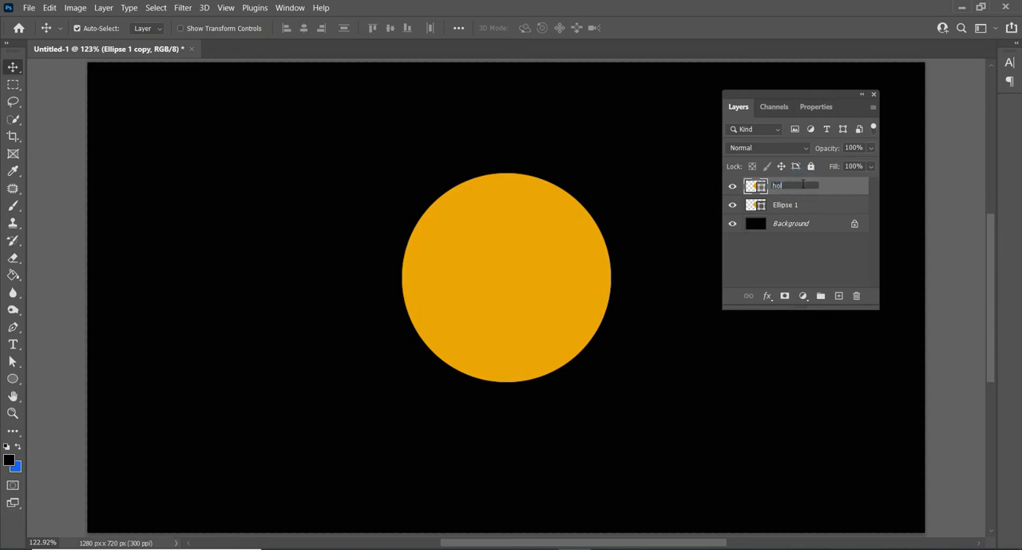
# Step: Change the fill colour of the hole layer's circle to near-black 030303
pyautogui.doubleClick(763, 188)
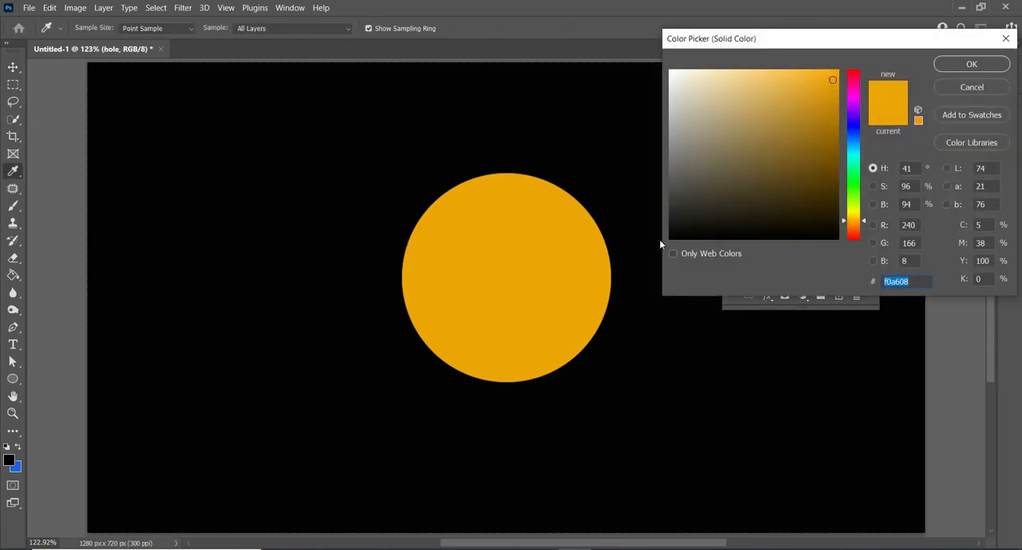
pyautogui.click(673, 237)
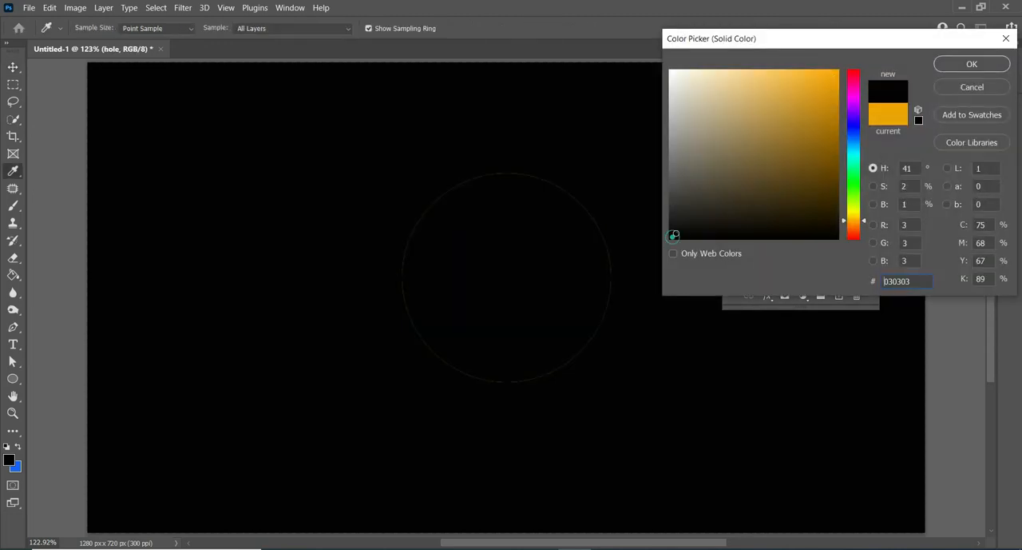
pyautogui.click(969, 70)
# Step: Scale the black circle about its centre to 84.45% so the orange circle forms a ring
pyautogui.hotkey('ctrl', 't')
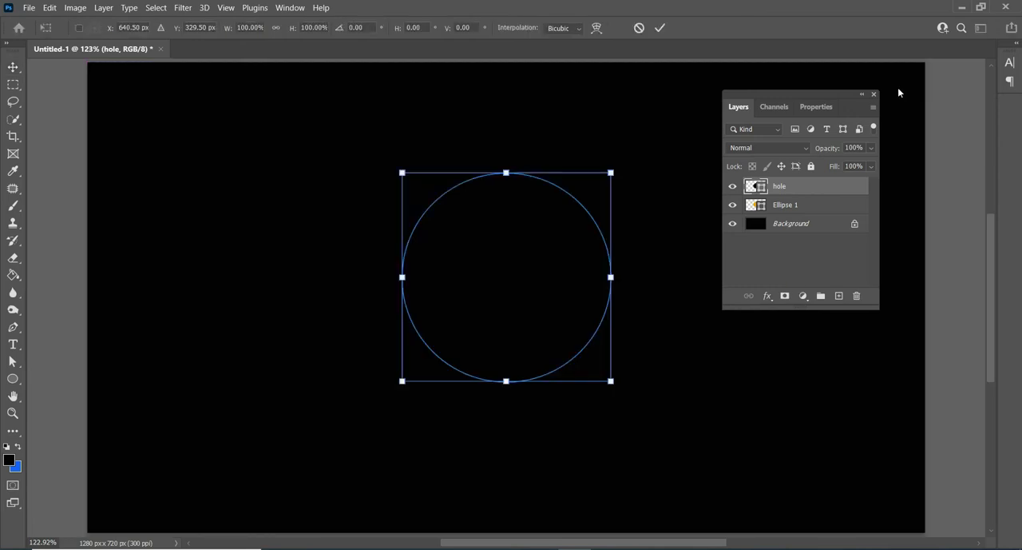
pyautogui.moveTo(611, 173); pyautogui.dragTo(592, 189)
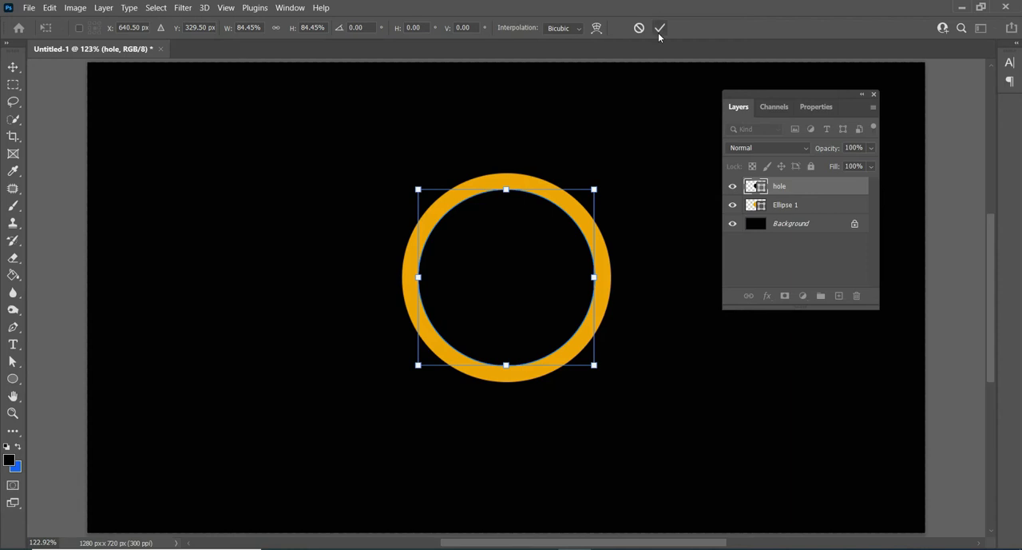
pyautogui.click(659, 33)
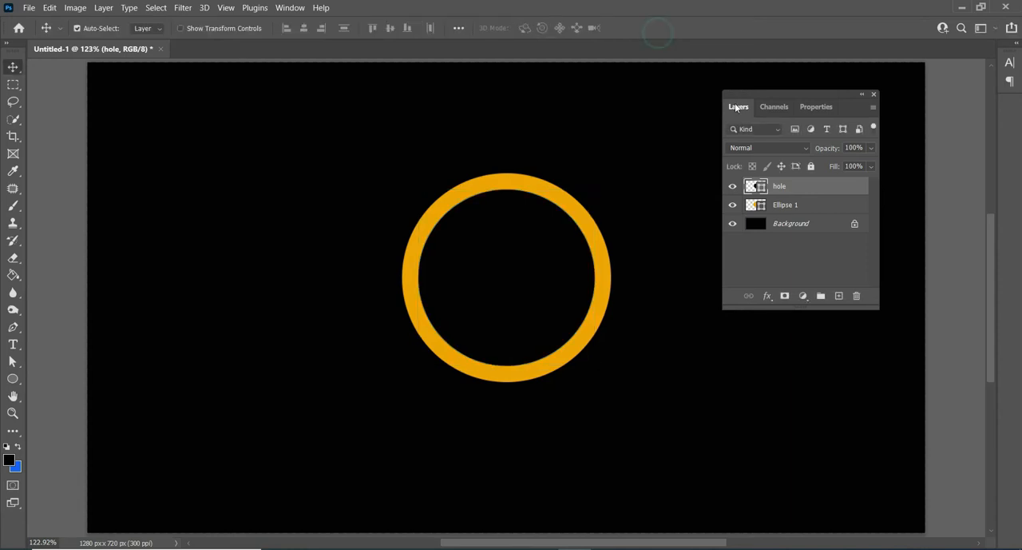
# Step: Add a Gradient Overlay effect to the Ellipse 1 layer in its blending options
pyautogui.rightClick(785, 207)
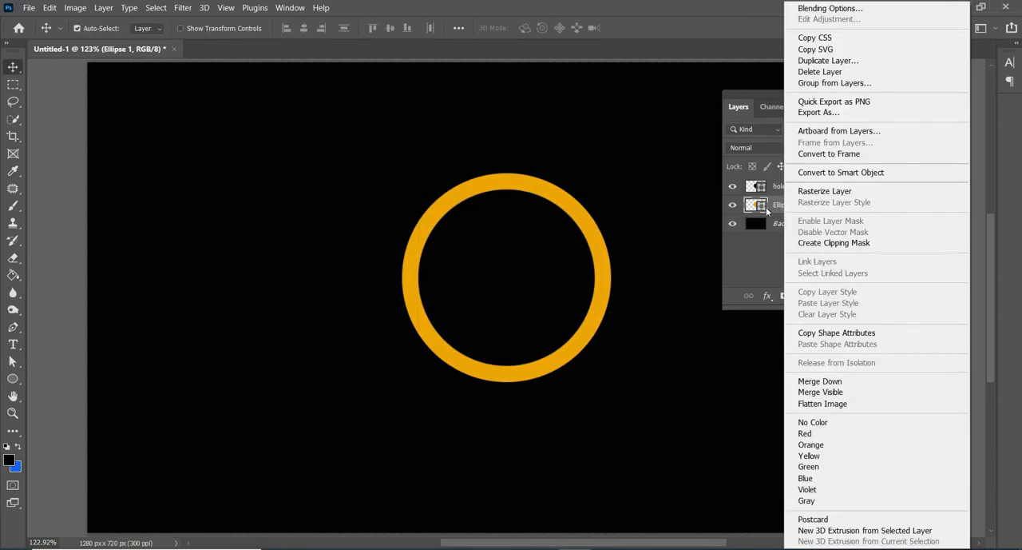
pyautogui.click(767, 207)
pyautogui.rightClick(775, 207)
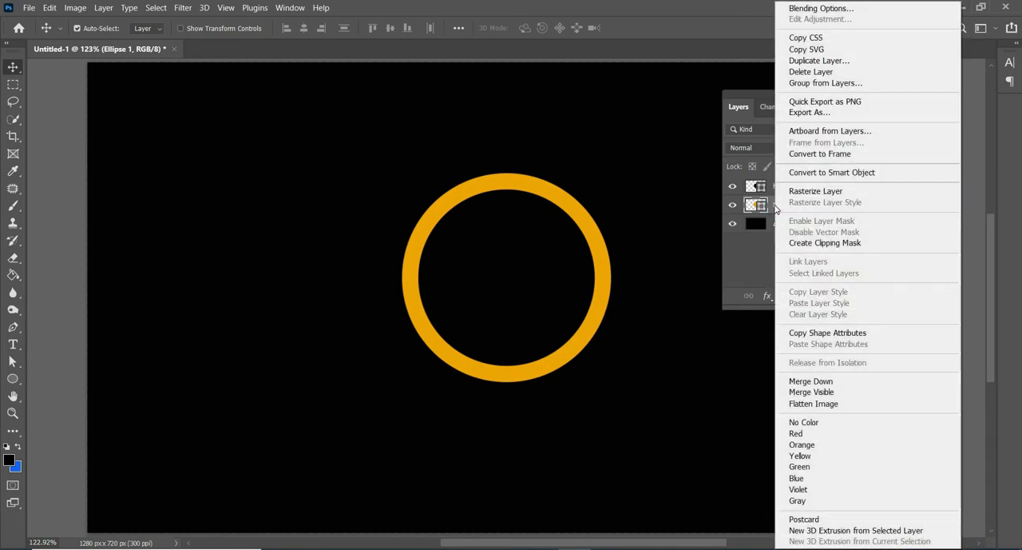
pyautogui.click(817, 10)
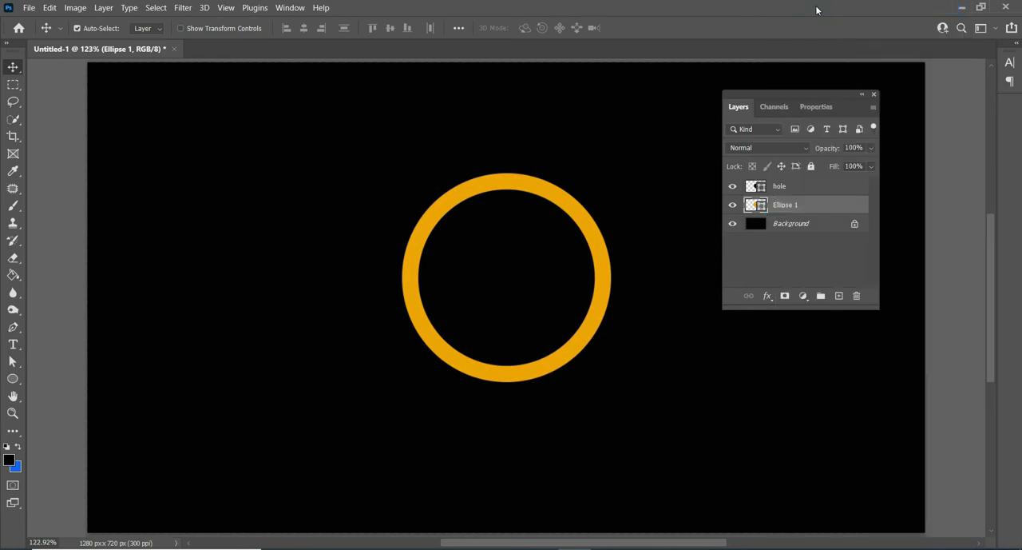
pyautogui.moveTo(682, 88); pyautogui.dragTo(723, 43)
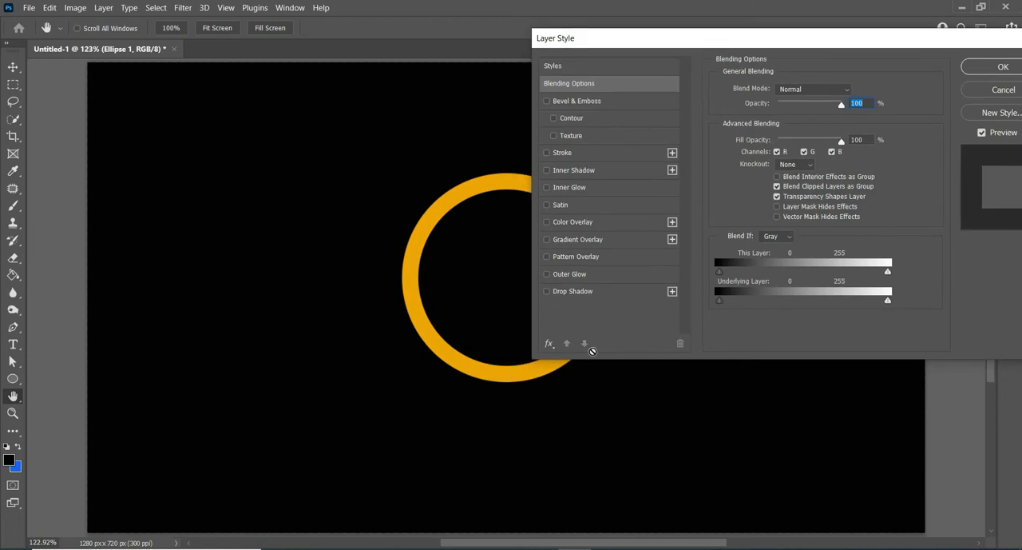
pyautogui.click(598, 243)
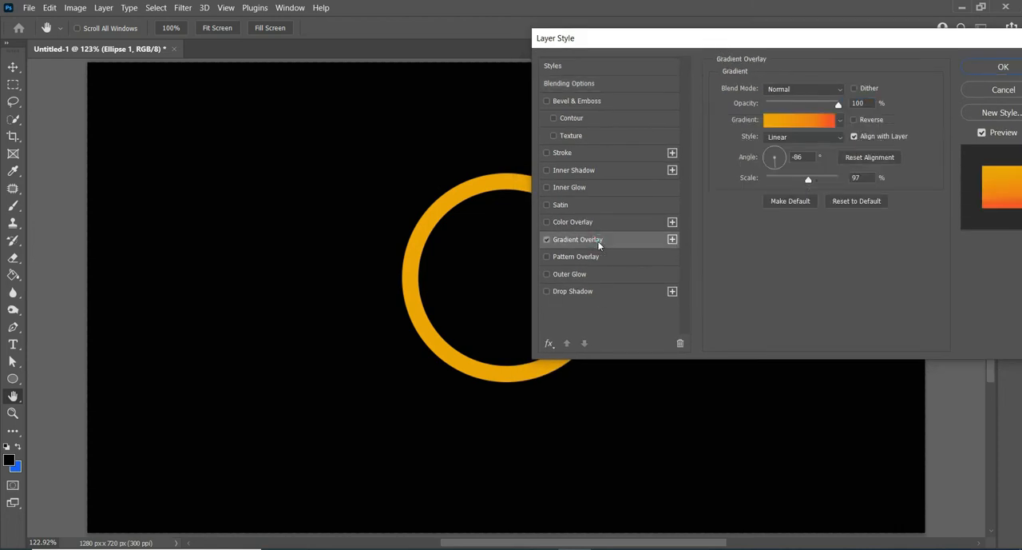
# Step: Set the overlay gradient's first colour stop to f4a908 and its colour midpoint to 76%, and apply the layer style
pyautogui.click(786, 122)
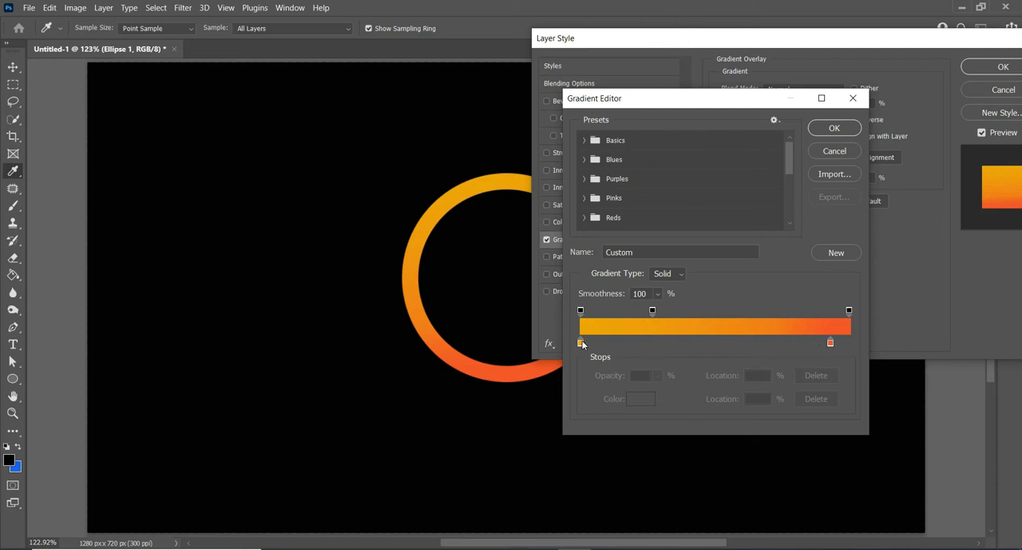
pyautogui.doubleClick(581, 343)
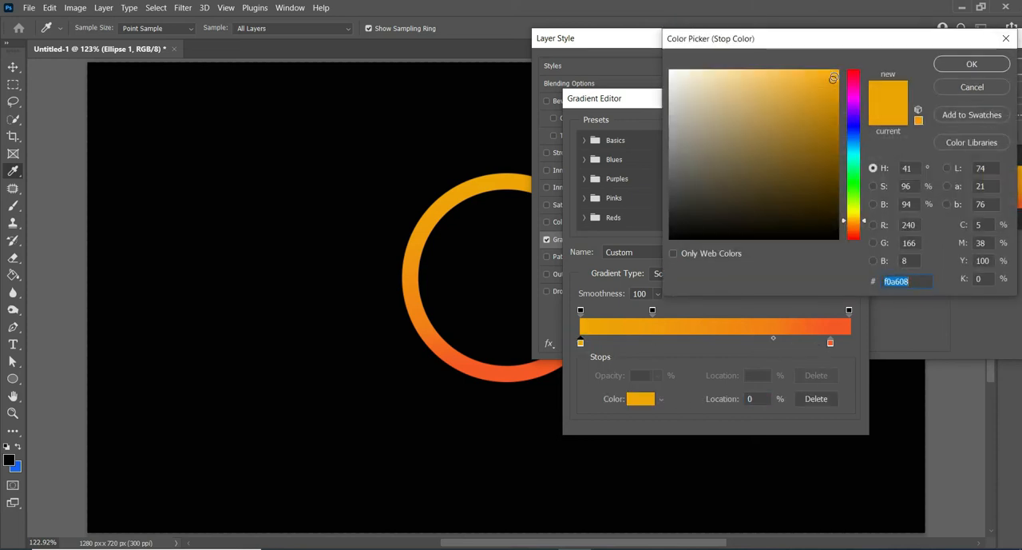
pyautogui.click(835, 76)
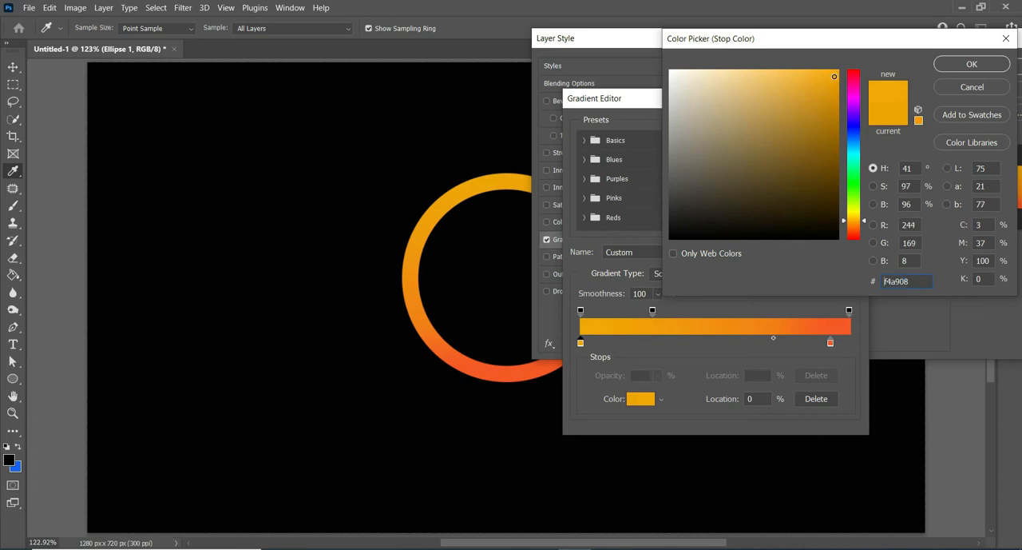
pyautogui.click(972, 64)
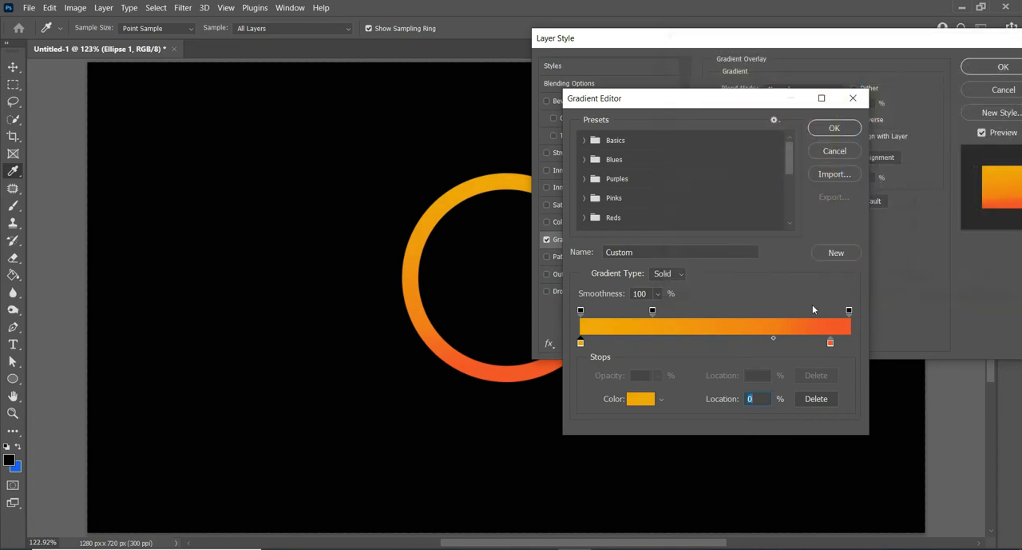
pyautogui.click(772, 340)
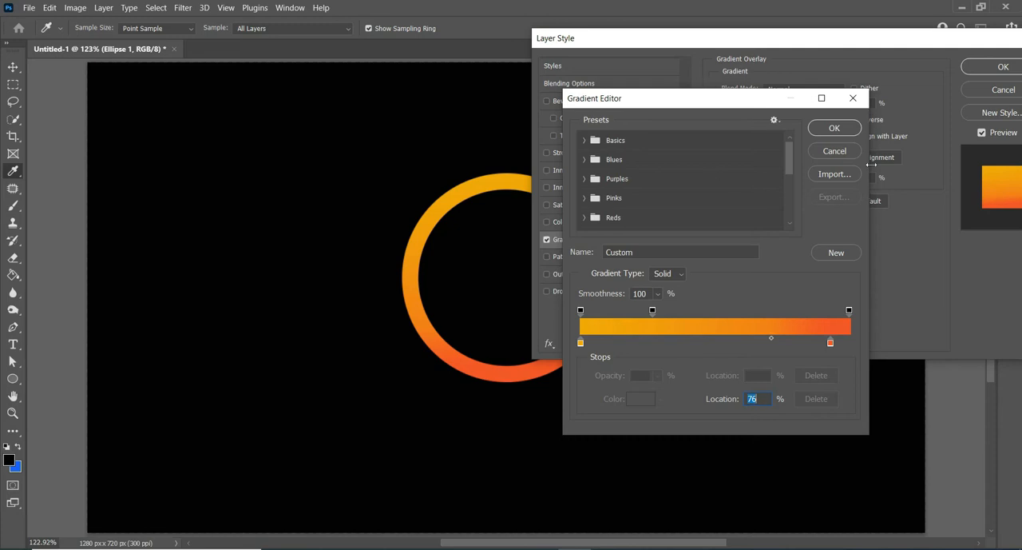
pyautogui.click(830, 131)
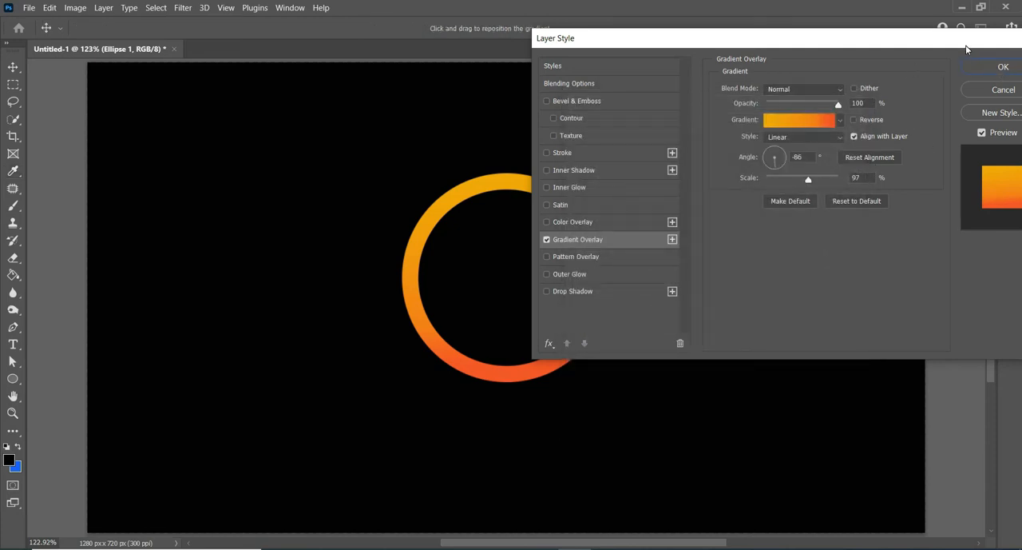
pyautogui.moveTo(966, 46); pyautogui.dragTo(992, 74)
pyautogui.click(1013, 94)
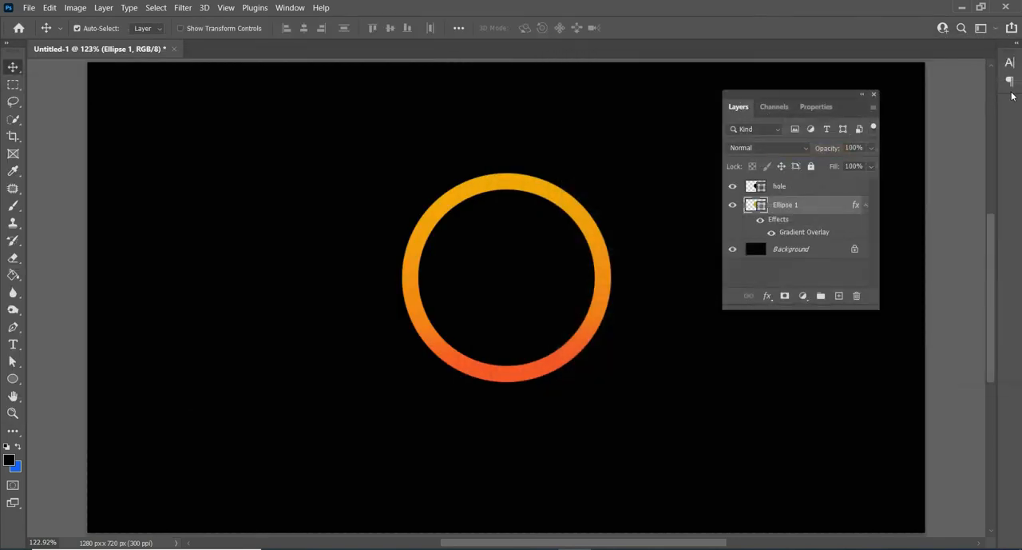
# Step: Rename the Ellipse 1 layer "2 coloer circle" and convert it to a smart object
pyautogui.doubleClick(796, 208)
pyautogui.write('2 coloer circle')
pyautogui.press('Return')
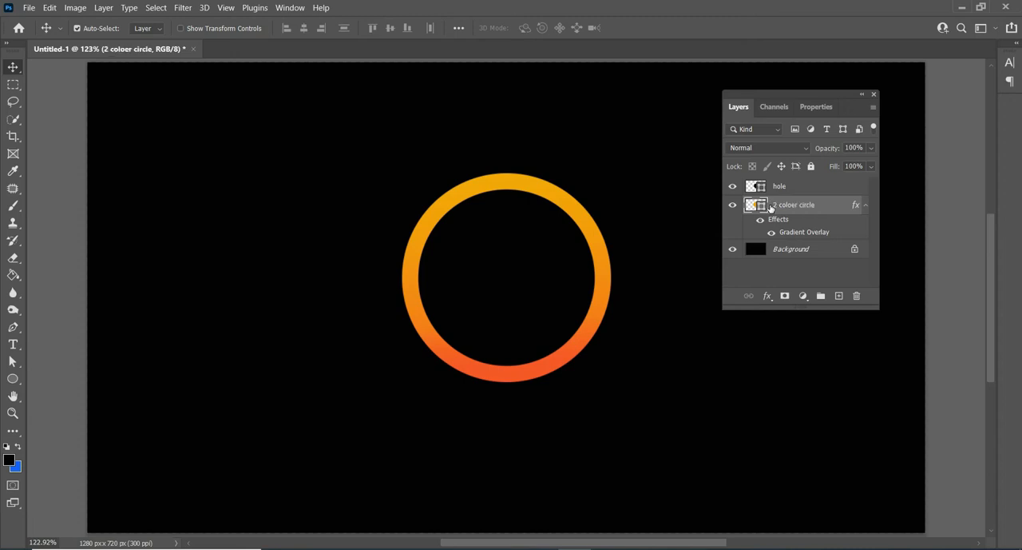
pyautogui.rightClick(811, 206)
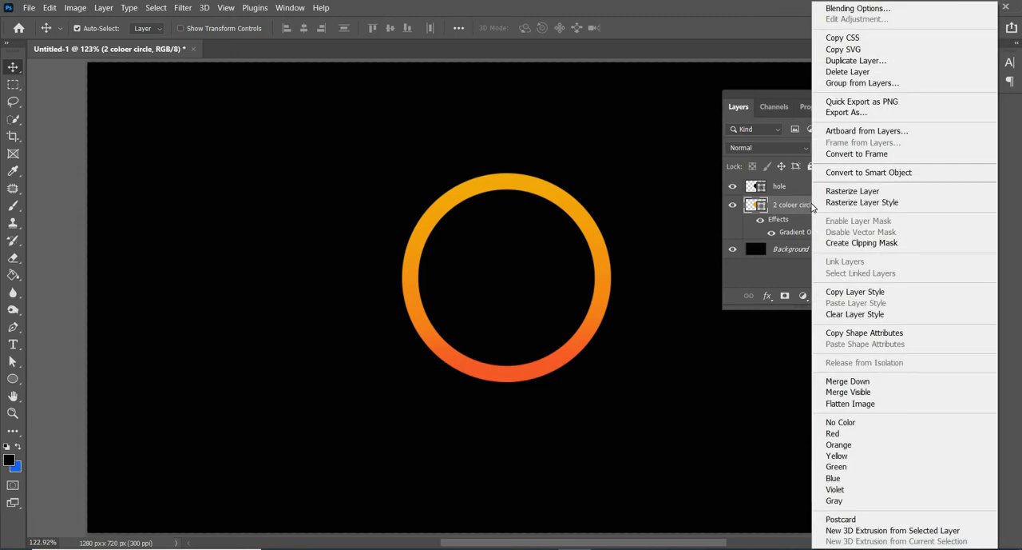
pyautogui.click(875, 177)
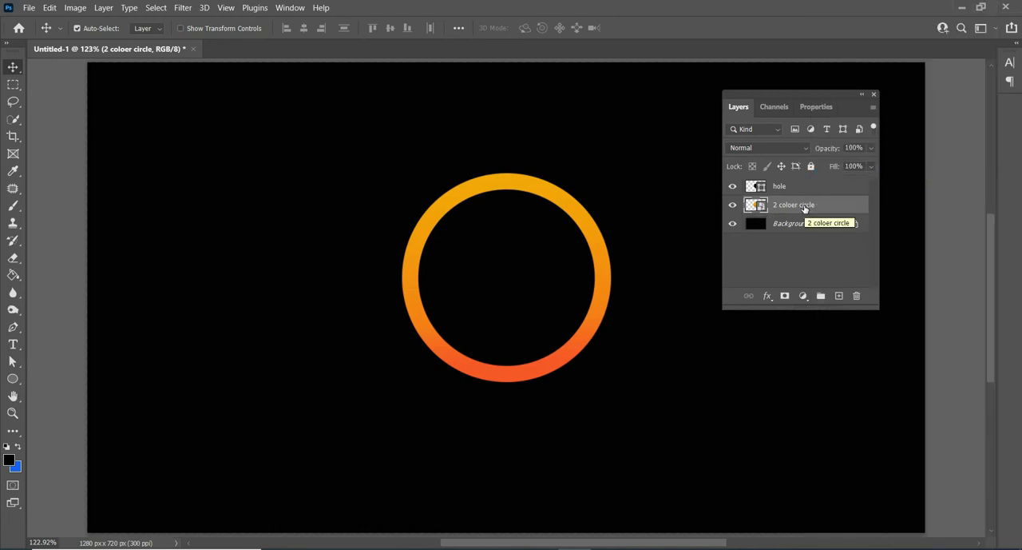
# Step: Start a Path Blur on the gradient circle with speed 99% and taper 6%
pyautogui.click(182, 8)
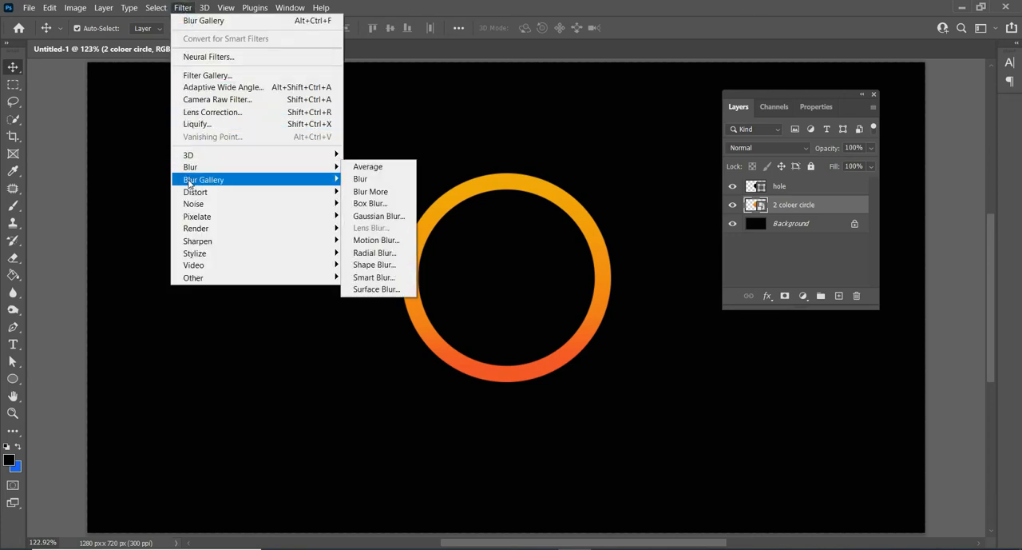
pyautogui.moveTo(257, 183)
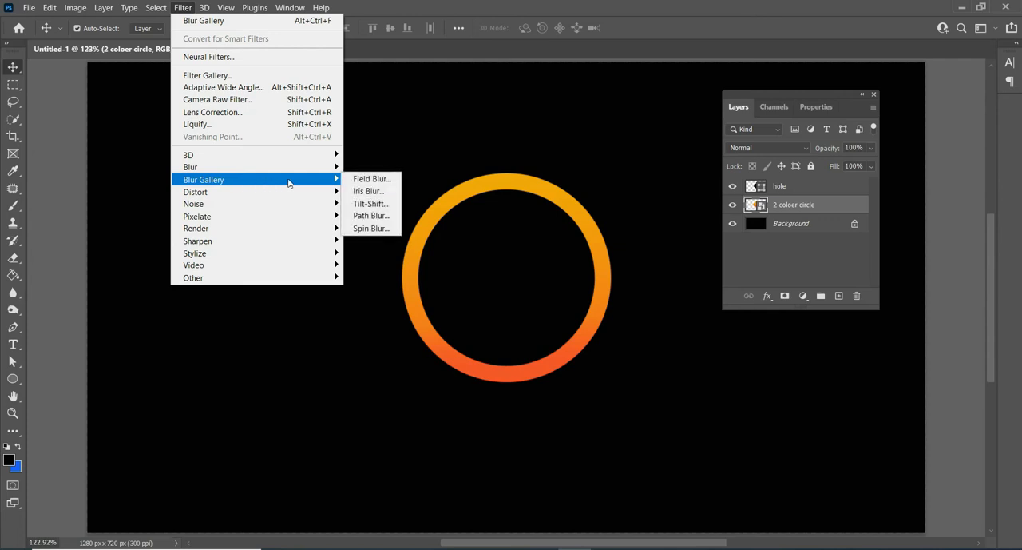
pyautogui.click(369, 216)
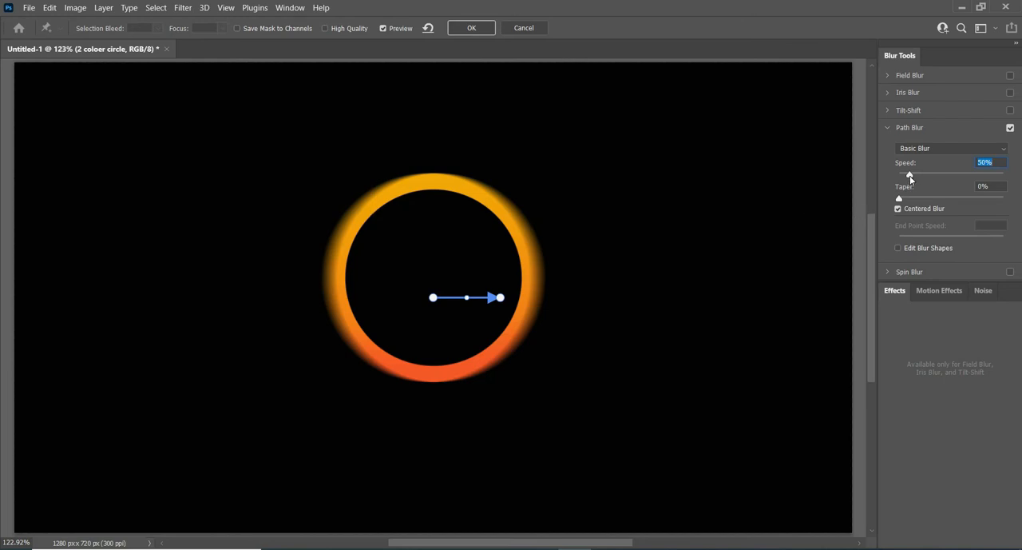
pyautogui.moveTo(910, 179); pyautogui.dragTo(912, 202)
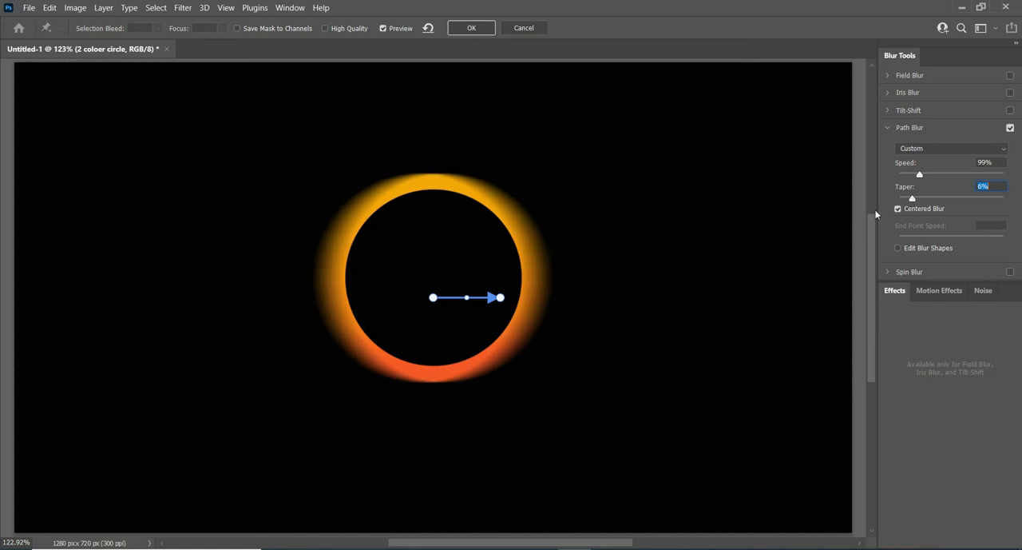
# Step: Redirect the blur path vertically up to just inside the ring's upper edge and enable Edit Blur Shapes
pyautogui.moveTo(499, 298); pyautogui.dragTo(437, 210)
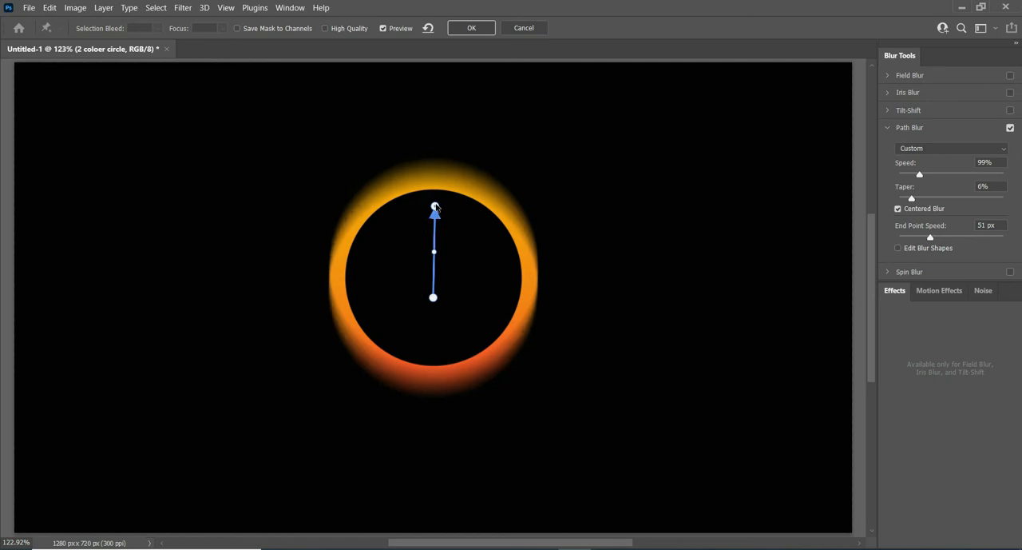
pyautogui.moveTo(437, 207); pyautogui.dragTo(434, 207)
pyautogui.click(898, 248)
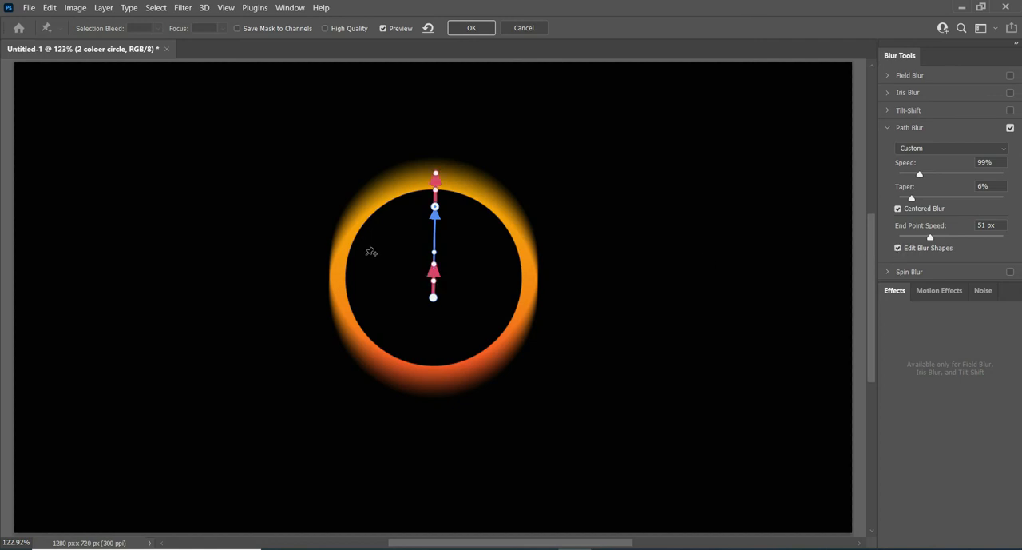
# Step: Extend the blur path's start point downward, raise its end point speed to 75 px at the ring's upper edge, and apply the Path Blur
pyautogui.moveTo(433, 299); pyautogui.dragTo(434, 323)
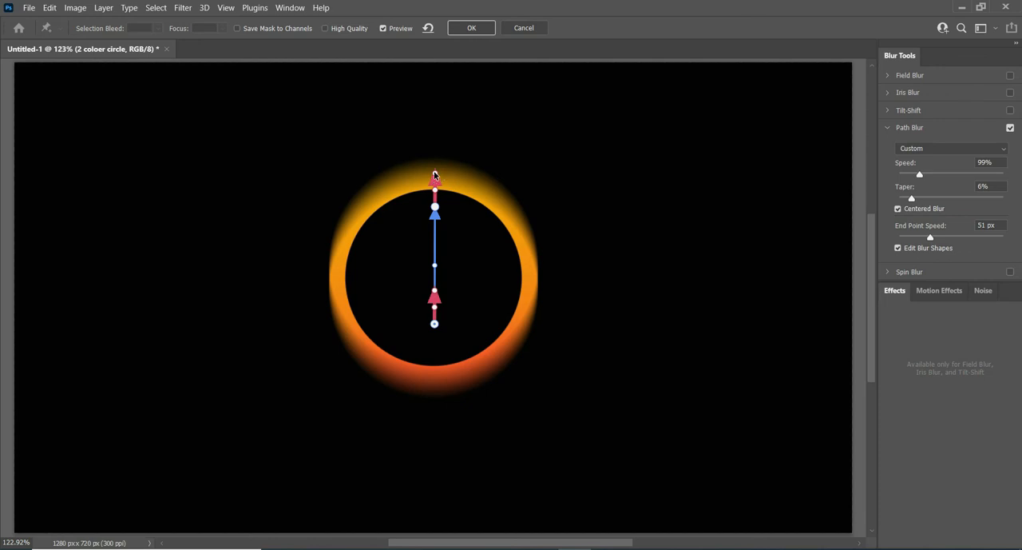
pyautogui.moveTo(435, 175); pyautogui.dragTo(435, 161)
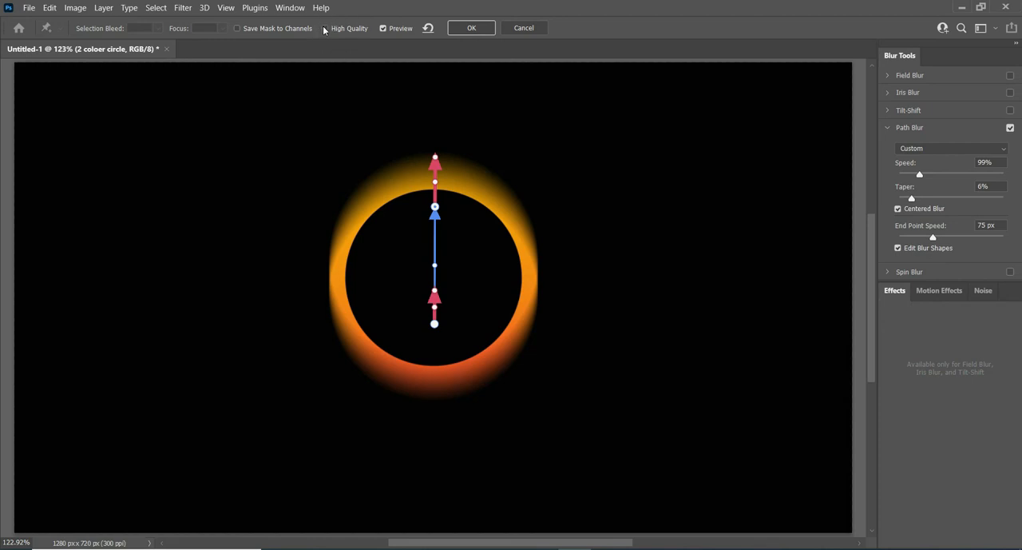
pyautogui.click(241, 28)
pyautogui.click(470, 29)
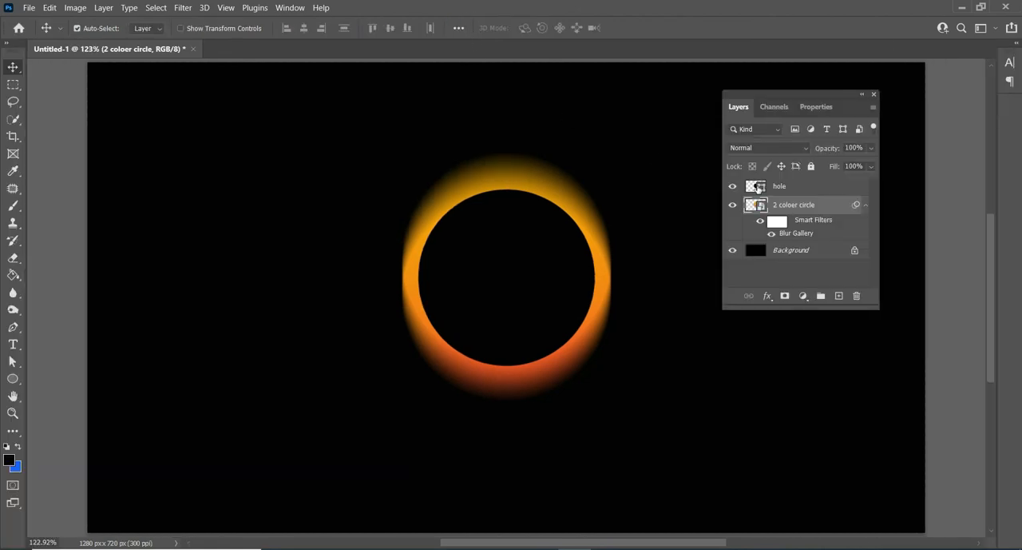
# Step: Move the hole layer's black circle straight down until its centre sits at about Y 355.5 px
pyautogui.click(807, 190)
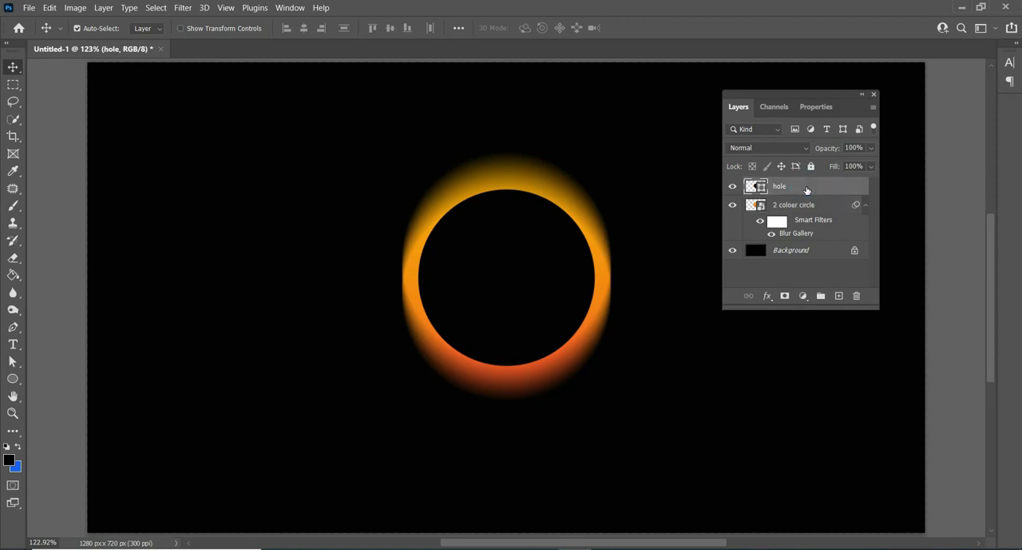
pyautogui.press('Down')
pyautogui.press('Down')
pyautogui.press('Down')
pyautogui.press('Down')
pyautogui.press('Down')
pyautogui.press('Down')
pyautogui.press('Down')
pyautogui.press('Down')
pyautogui.press('Down')
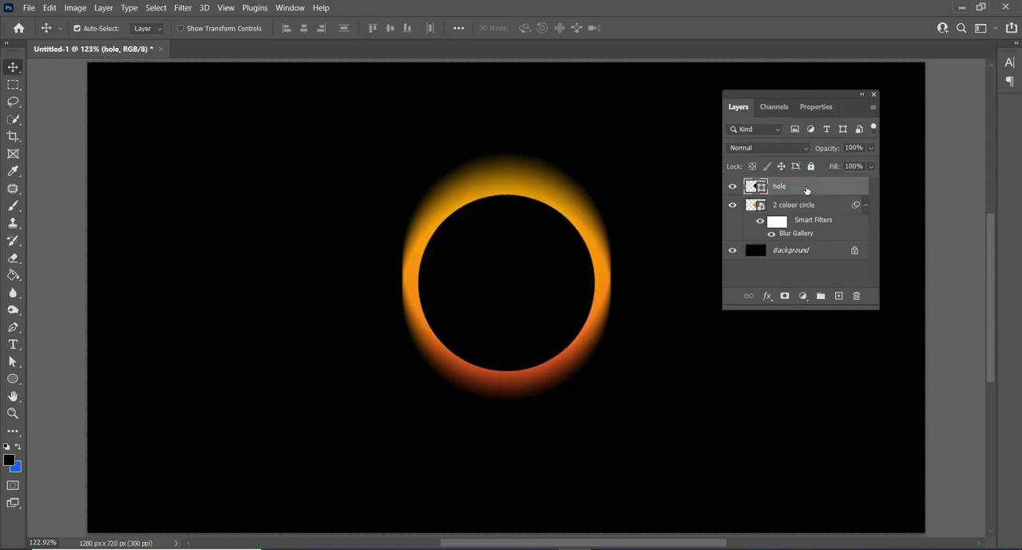
pyautogui.press('Down')
pyautogui.press('Down')
pyautogui.press('Down')
pyautogui.press('Down')
pyautogui.press('Down')
pyautogui.press('Down')
pyautogui.press('Down')
pyautogui.press('Down')
pyautogui.press('Down')
pyautogui.press('Down')
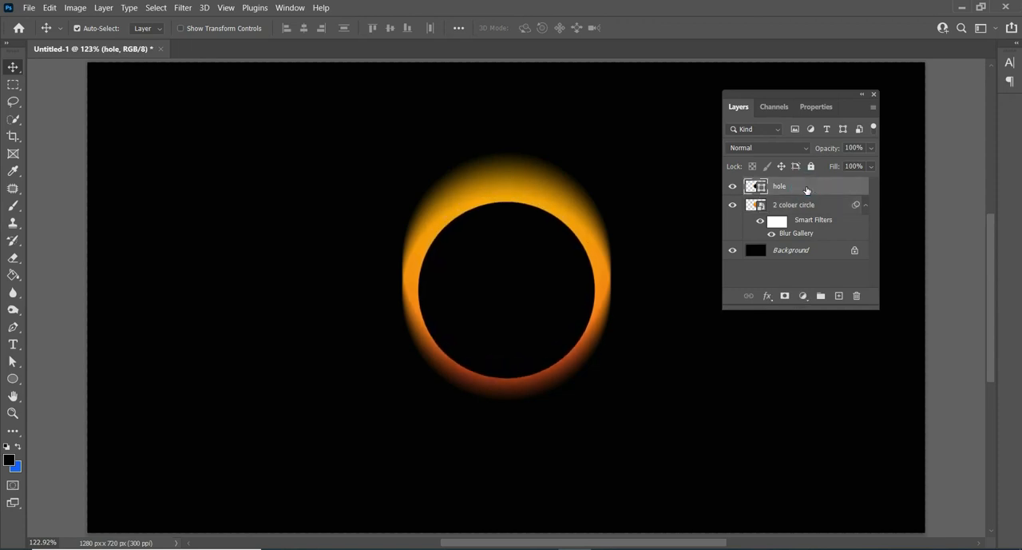
pyautogui.press('Down')
pyautogui.press('Down')
pyautogui.press('Down')
pyautogui.press('Down')
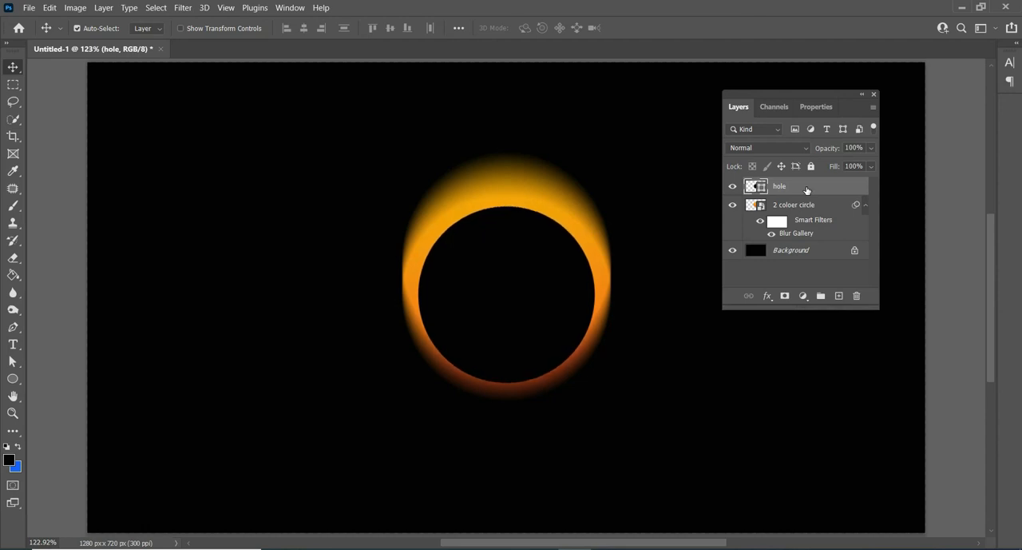
pyautogui.click(874, 95)
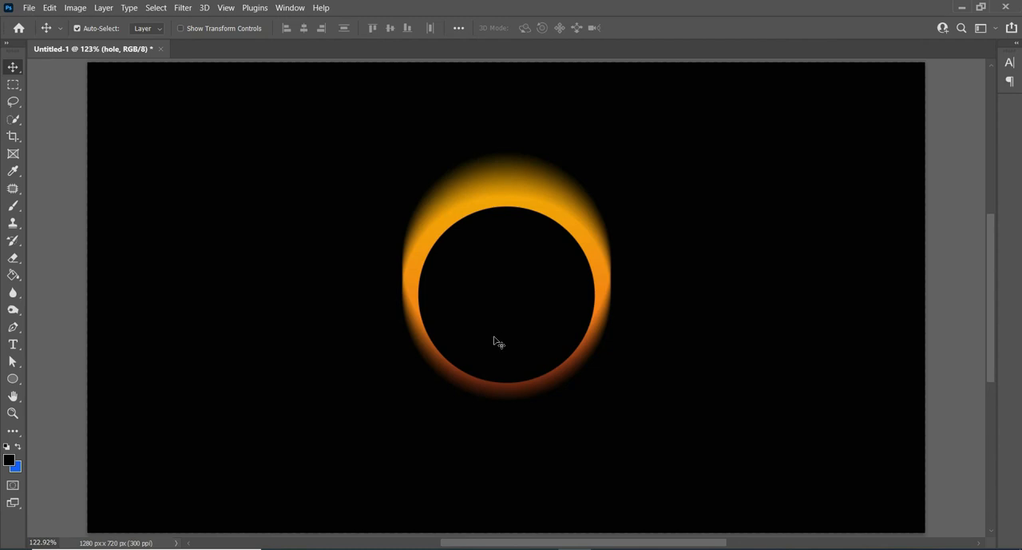
# Step: Widen the hole circle to about 101%, shift it slightly down and lower its upper edge a little with Free Transform
pyautogui.hotkey('ctrl', 't')
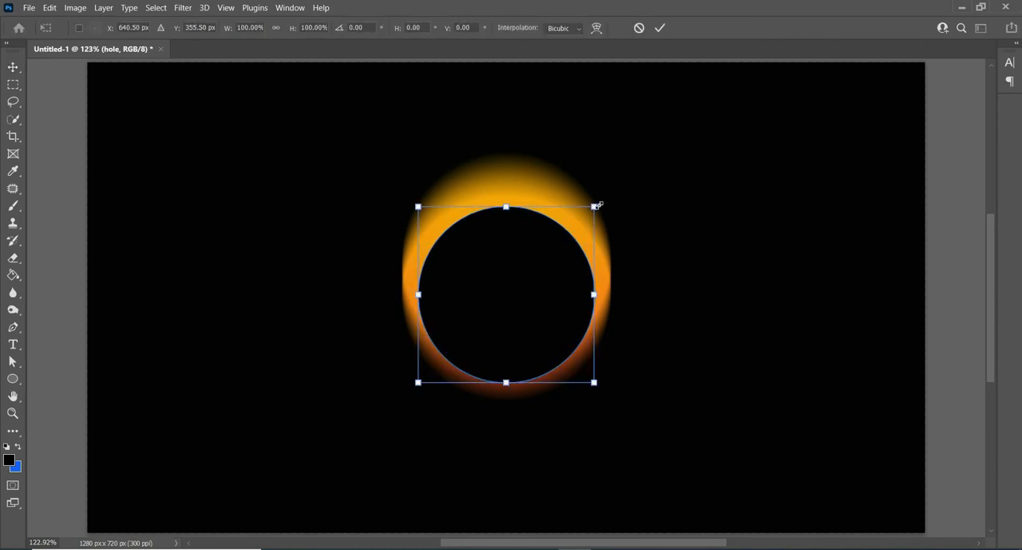
pyautogui.moveTo(597, 205); pyautogui.dragTo(600, 199)
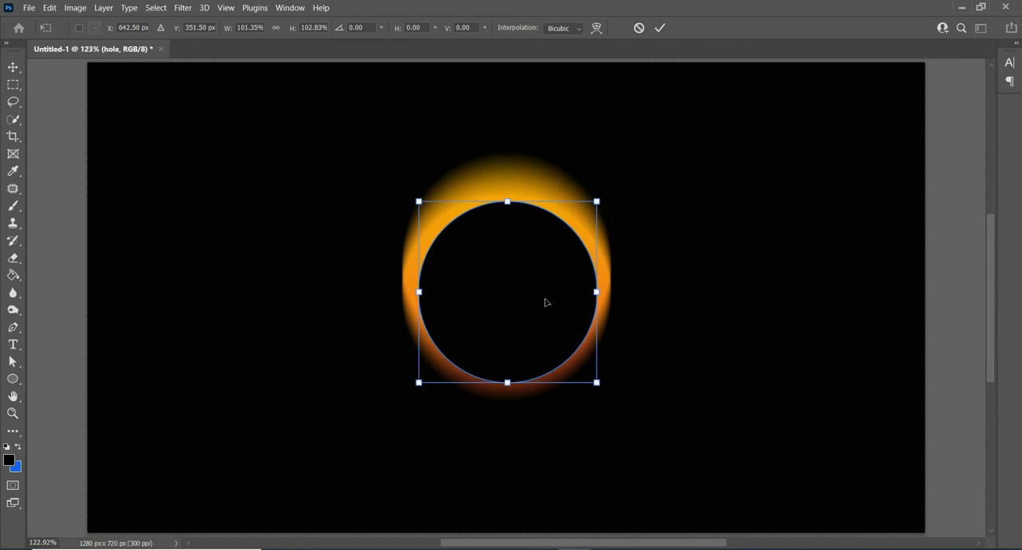
pyautogui.press('Down')
pyautogui.press('Down')
pyautogui.press('Down')
pyautogui.press('Down')
pyautogui.press('Down')
pyautogui.press('Down')
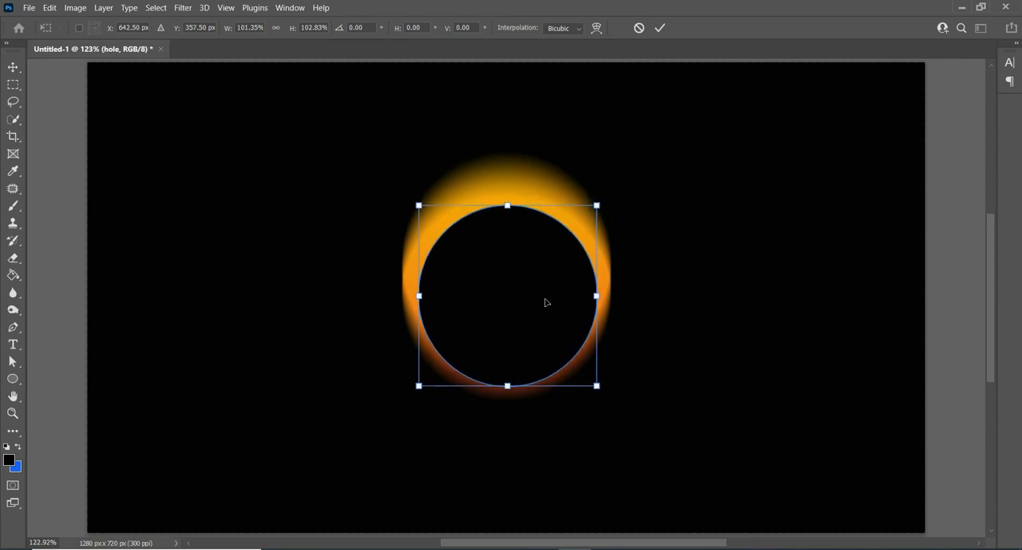
pyautogui.press('Up')
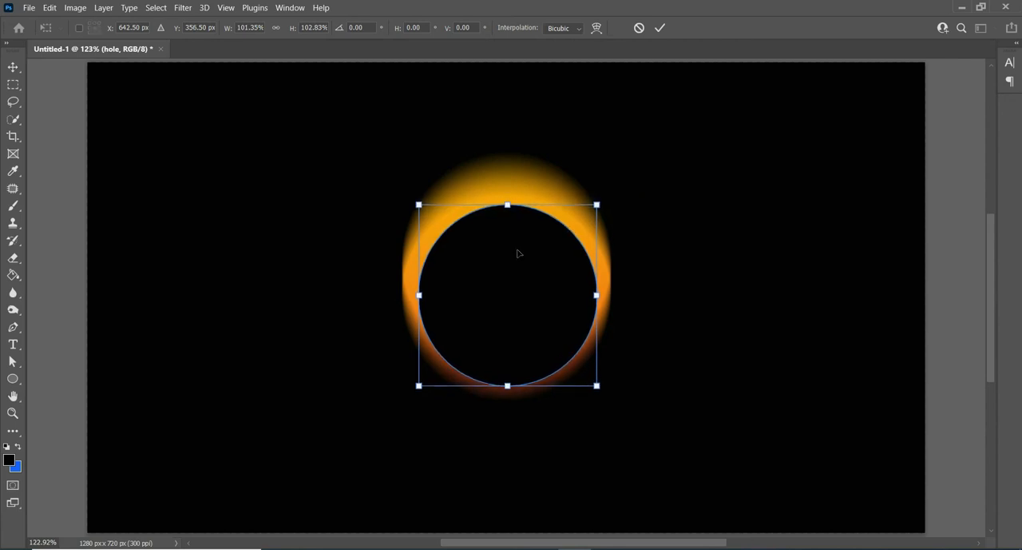
pyautogui.moveTo(507, 205); pyautogui.dragTo(507, 208)
pyautogui.click(660, 27)
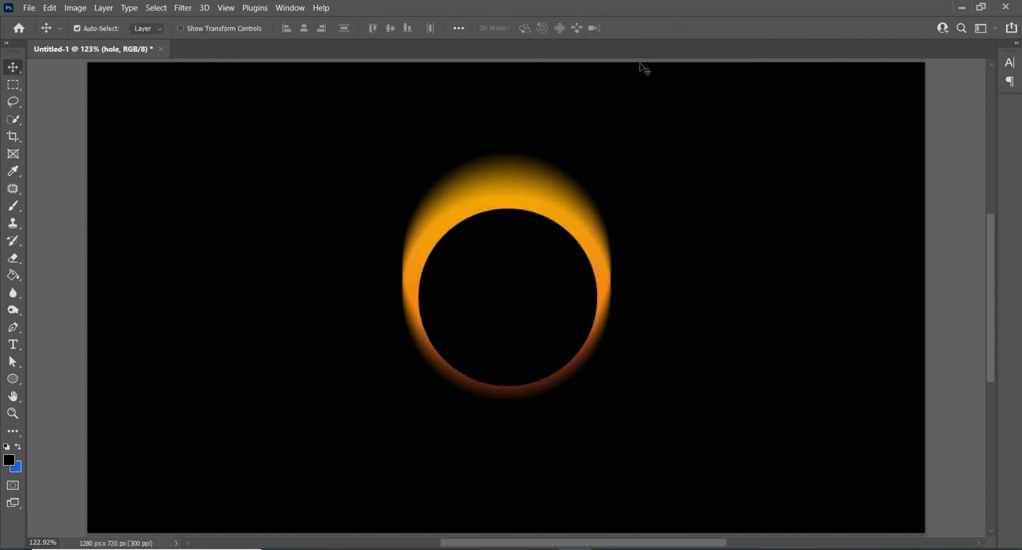
# Step: Add the horizontal text "PS" inside the black circle
pyautogui.click(13, 344)
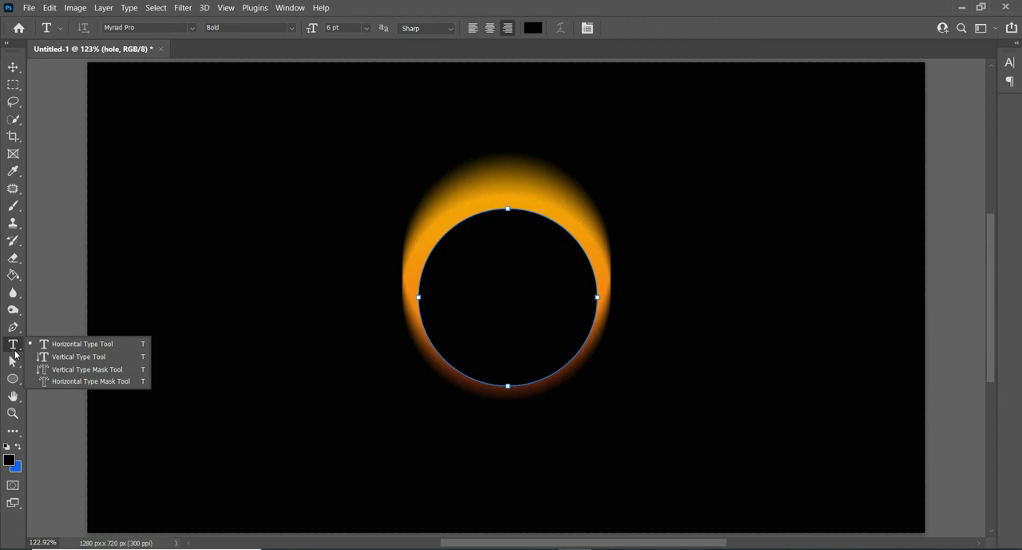
pyautogui.click(85, 343)
pyautogui.click(471, 302)
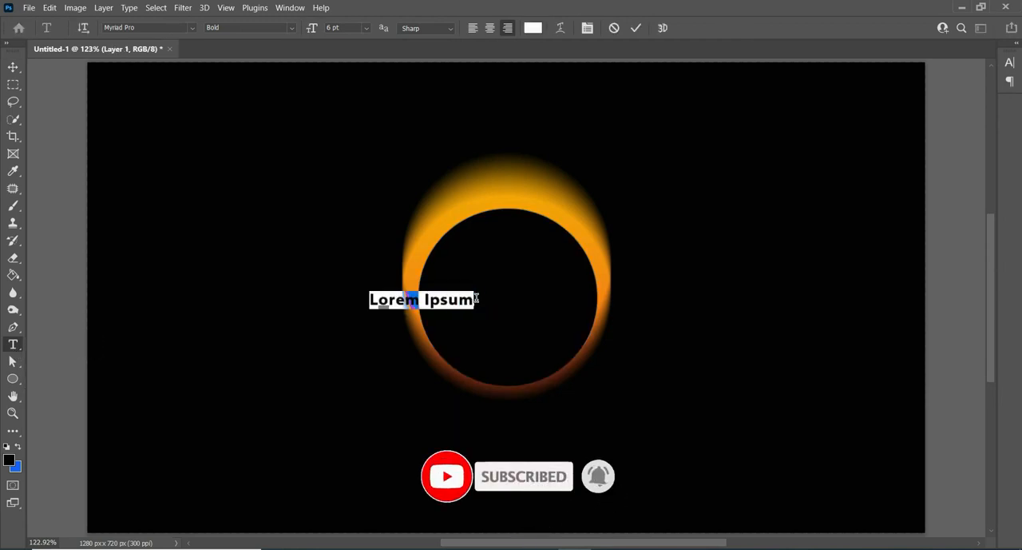
pyautogui.write('PS')
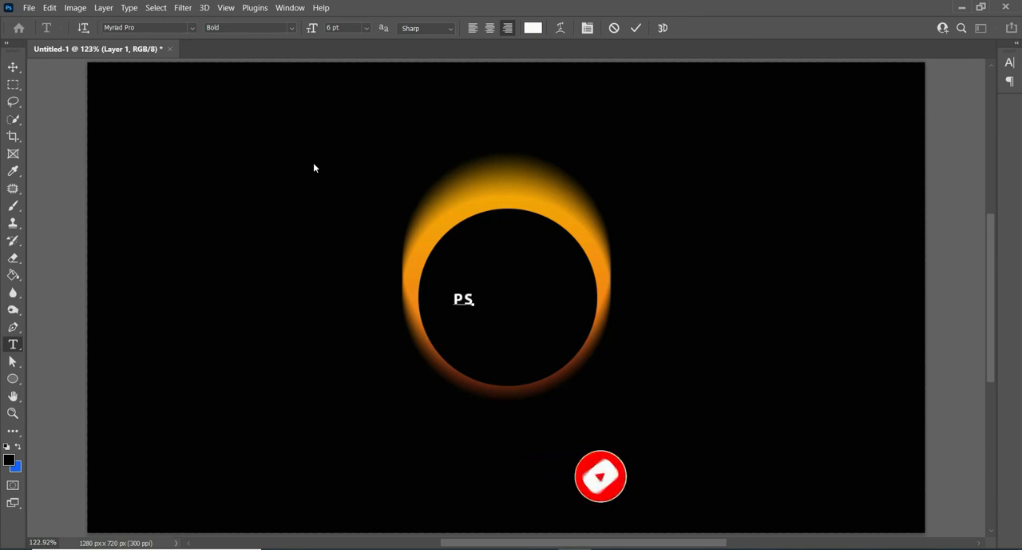
pyautogui.click(13, 67)
# Step: Scale the PS text to about 512% and centre it inside the black circle at about X 642.5 px, Y 370.8 px
pyautogui.hotkey('ctrl', 't')
pyautogui.moveTo(474, 307); pyautogui.dragTo(548, 316)
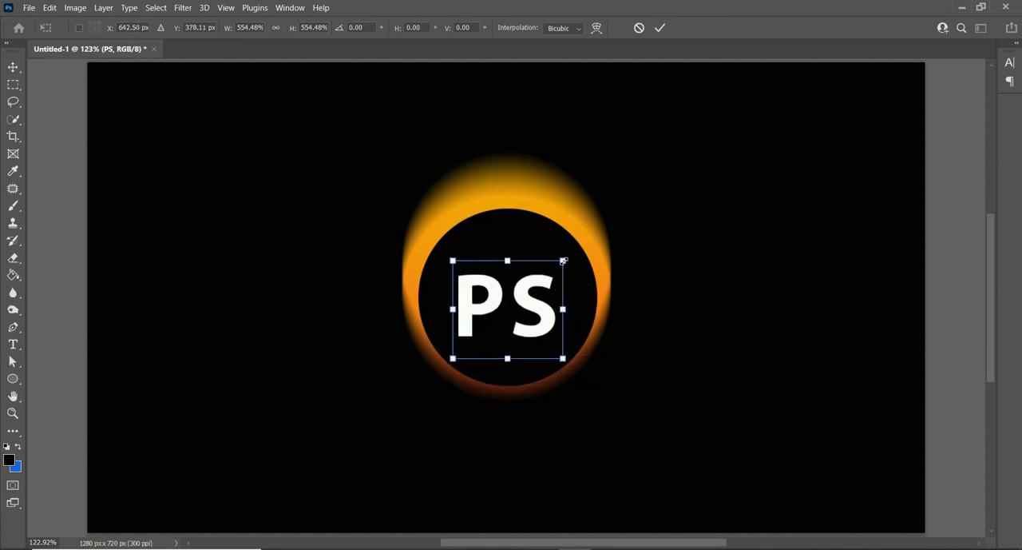
pyautogui.moveTo(563, 260); pyautogui.dragTo(557, 270)
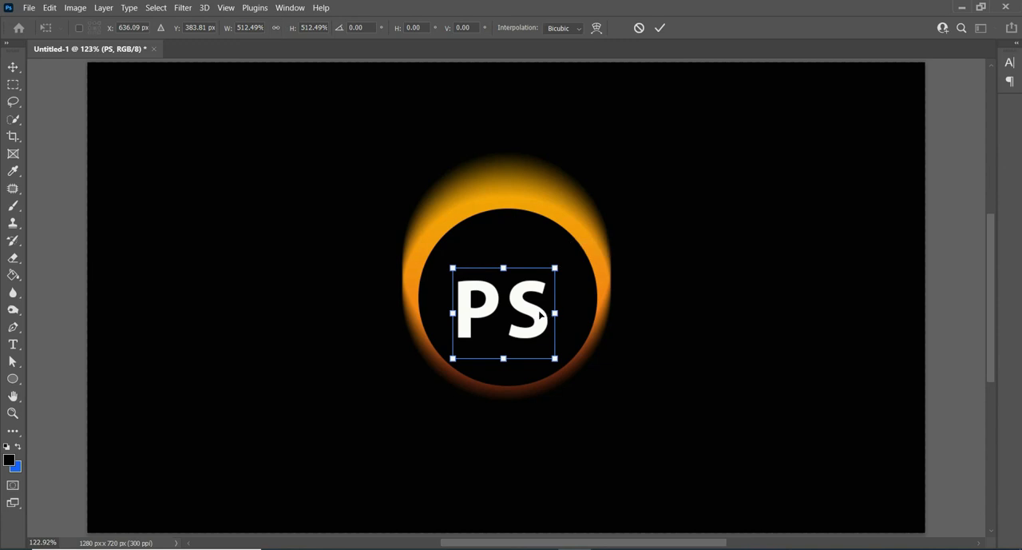
pyautogui.moveTo(542, 316); pyautogui.dragTo(547, 306)
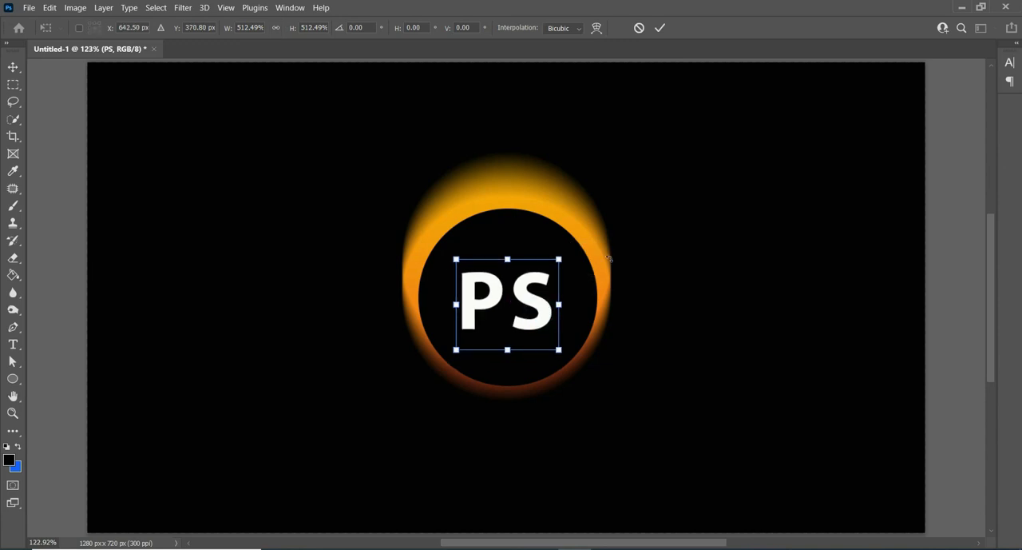
pyautogui.click(659, 28)
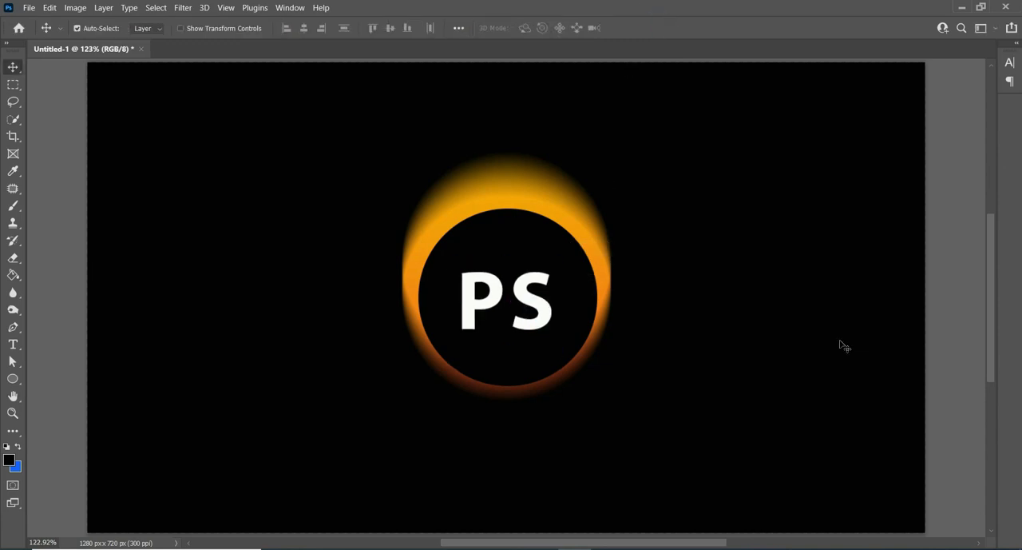